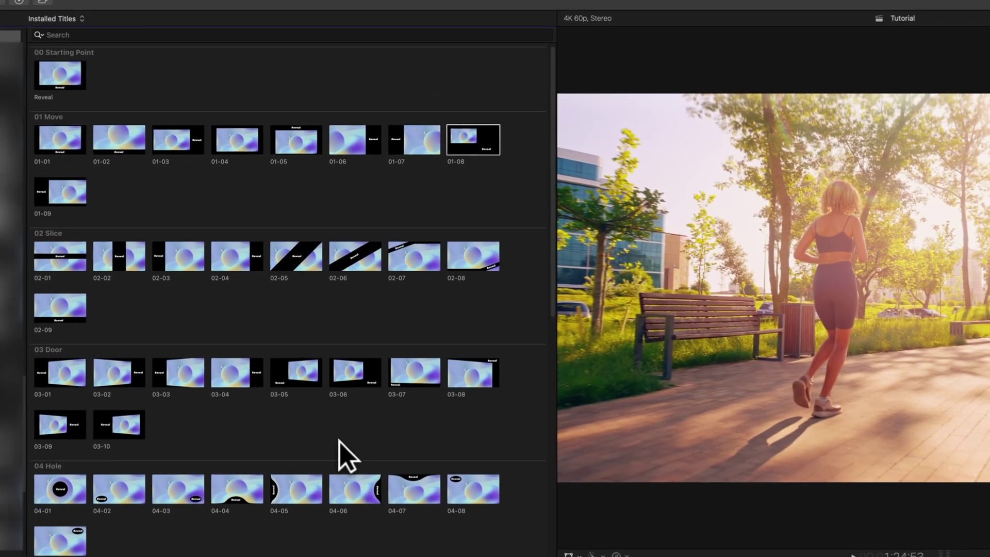
pyautogui.scroll(-5, 321, 300)
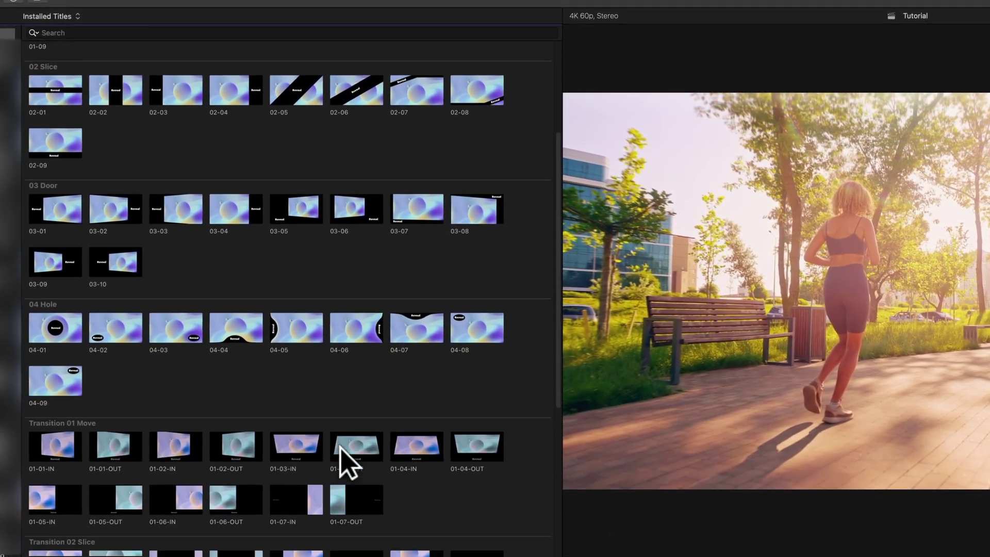
pyautogui.scroll(-3, 348, 464)
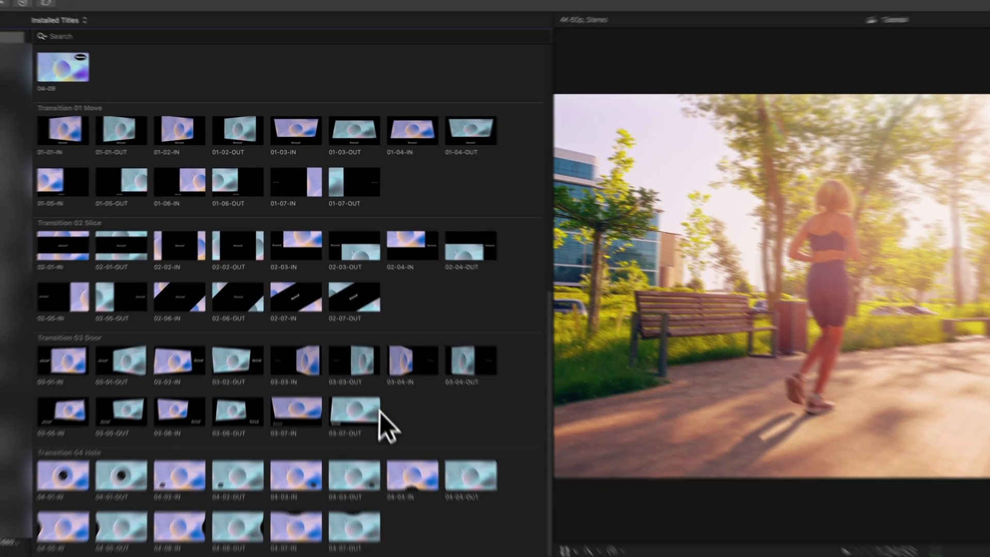
# Preview the 03-07-OUT title, pick the Reveal effect and choose a preset from the 03 Door category
pyautogui.click(358, 422)
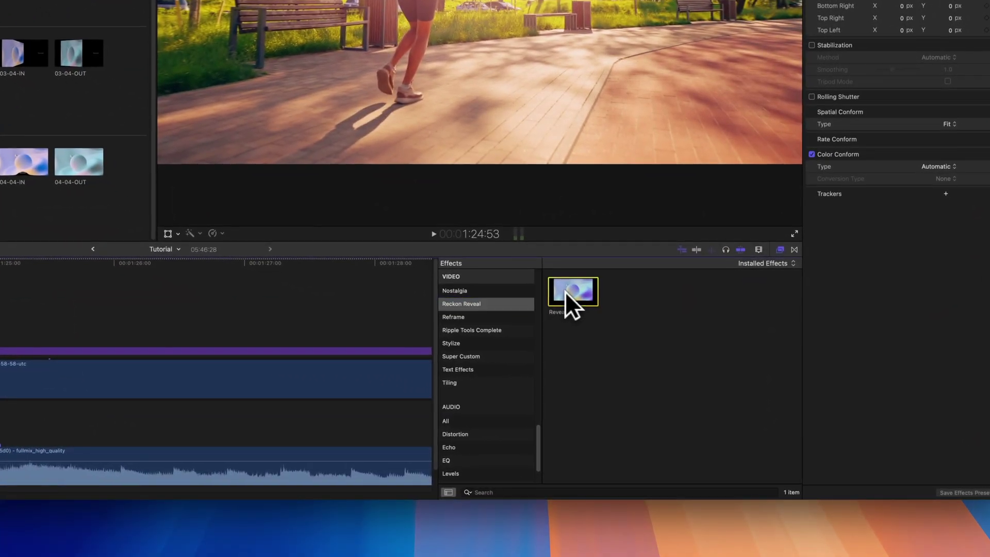
pyautogui.click(653, 381)
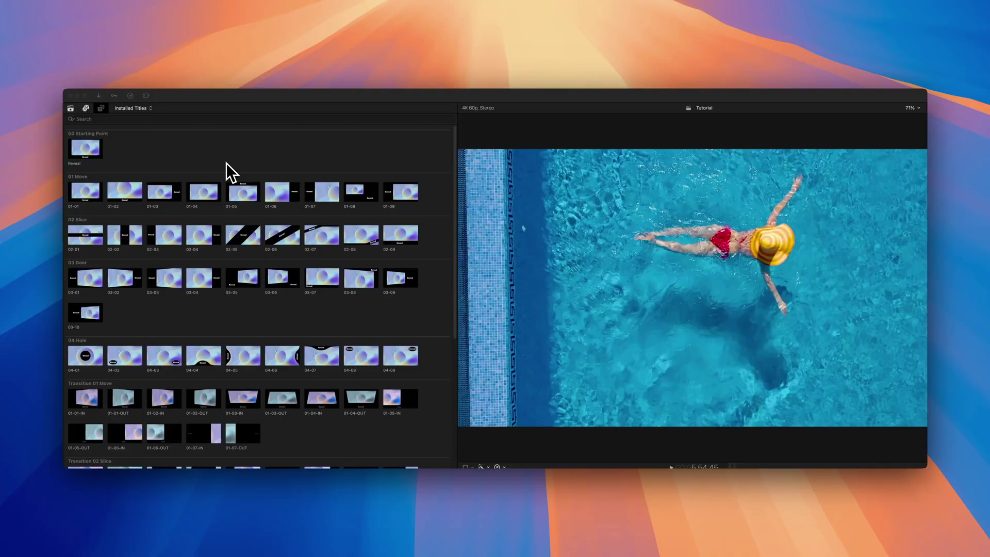
pyautogui.scroll(-2, 229, 293)
pyautogui.scroll(3, 230, 293)
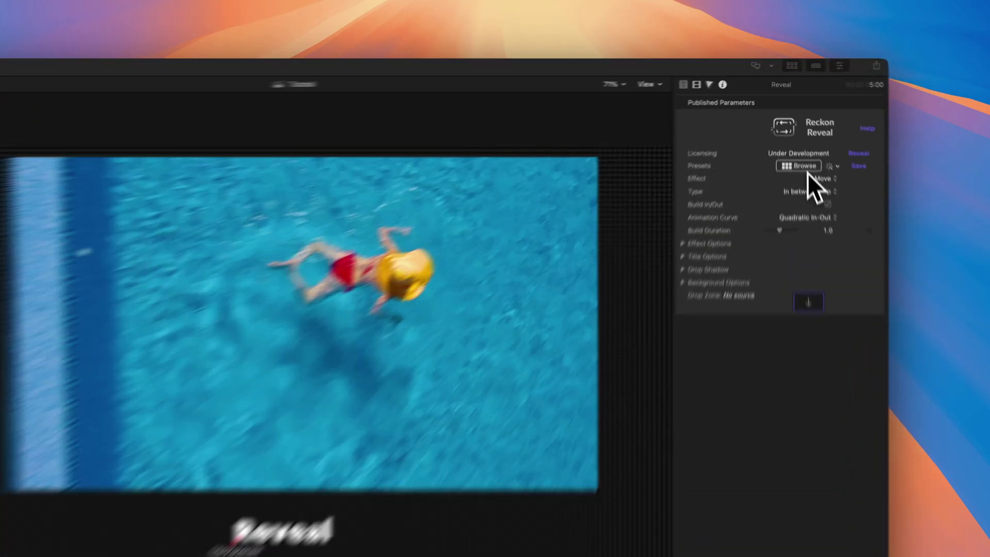
pyautogui.click(805, 166)
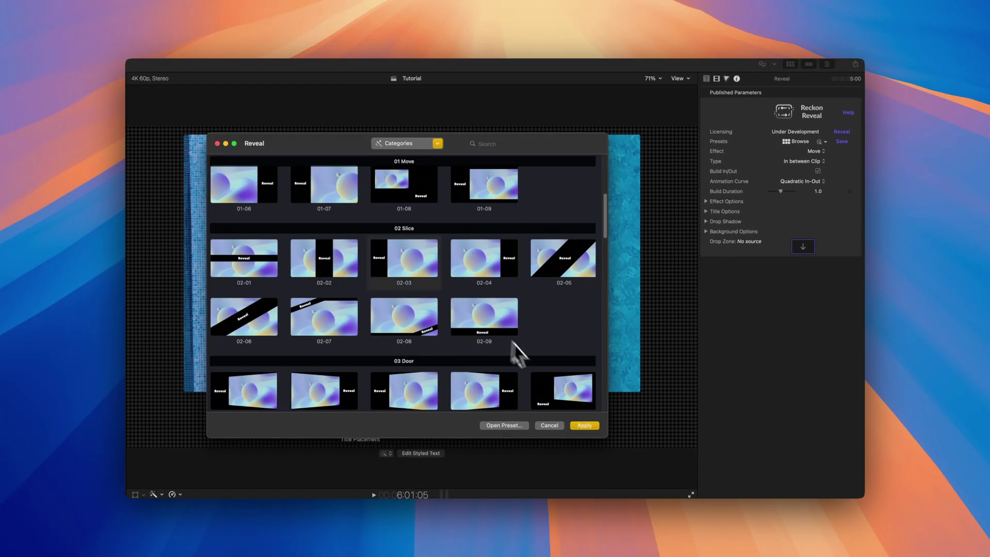
pyautogui.click(579, 423)
pyautogui.click(816, 151)
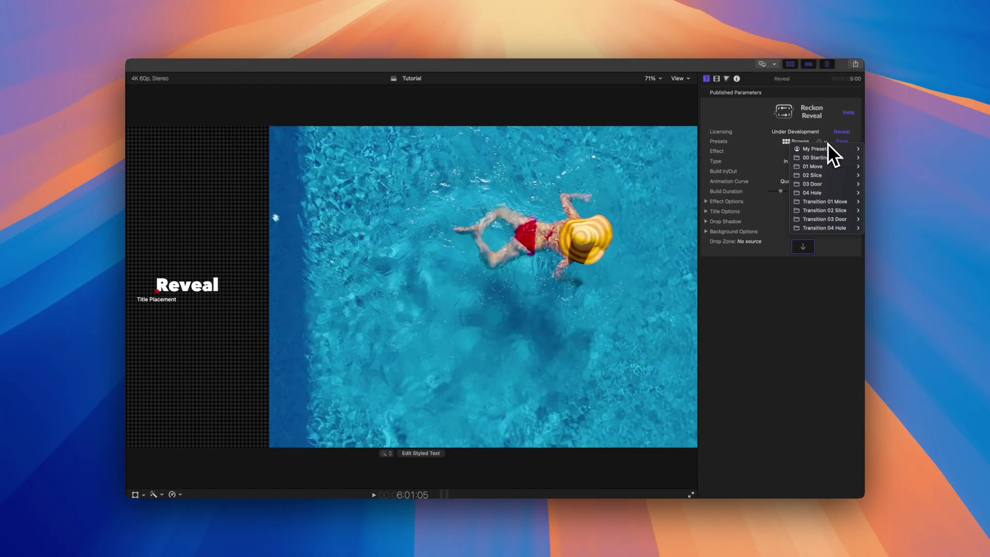
pyautogui.click(825, 184)
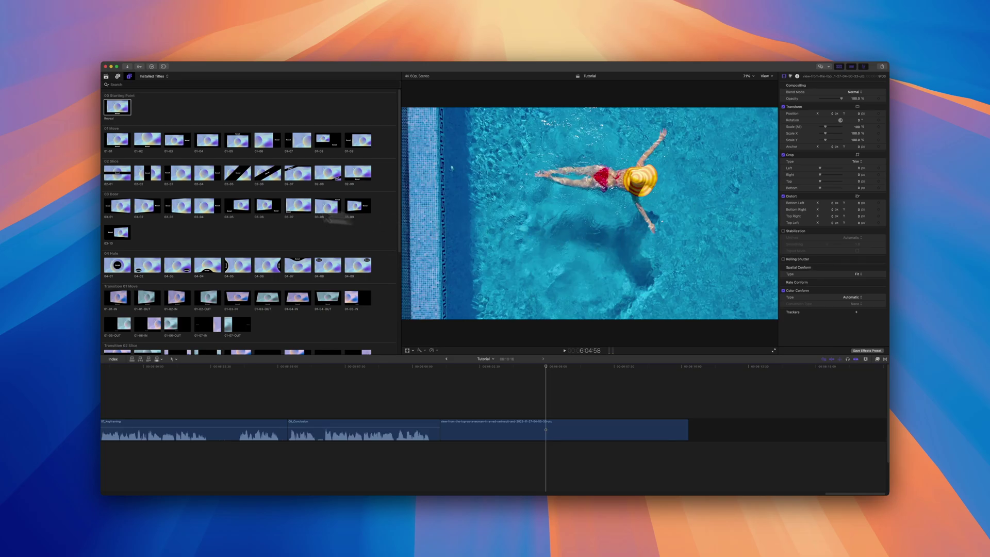
# Place and shorten a Reveal title above the pool clip, and apply the Reveal effect to the surfing clip
pyautogui.moveTo(140, 175)
pyautogui.mouseDown()
pyautogui.moveTo(627, 395)
pyautogui.moveTo(599, 387)
pyautogui.mouseUp()
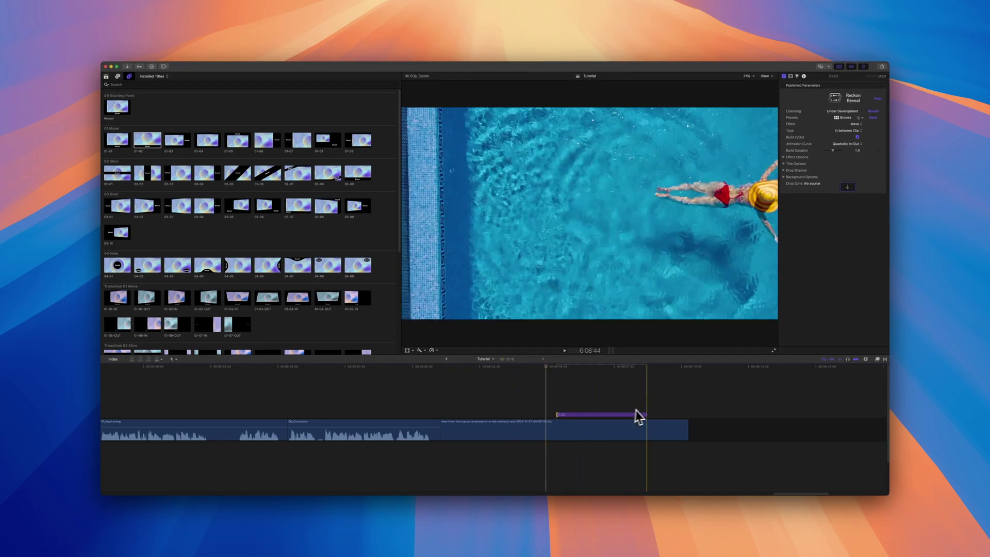
pyautogui.moveTo(647, 416); pyautogui.dragTo(617, 416)
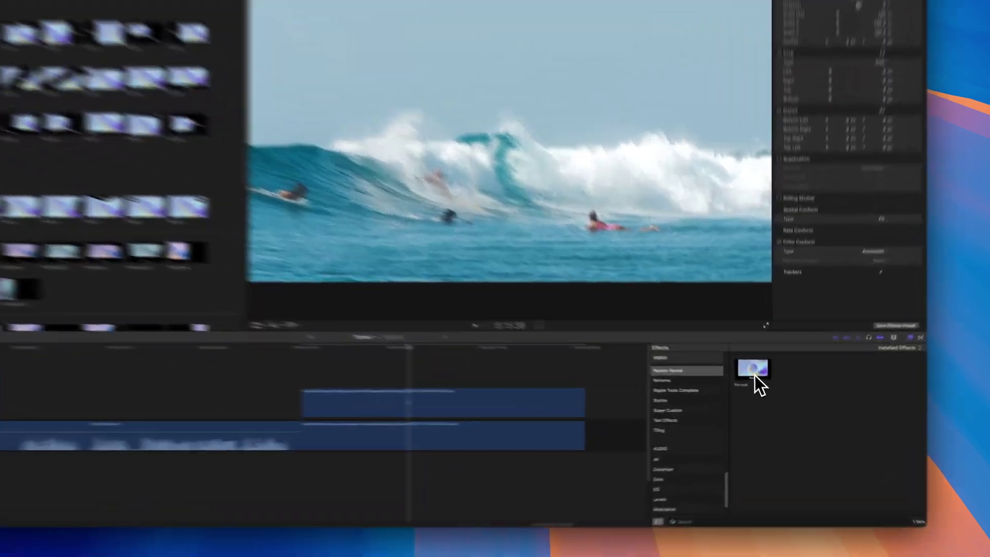
pyautogui.moveTo(764, 380); pyautogui.dragTo(427, 412)
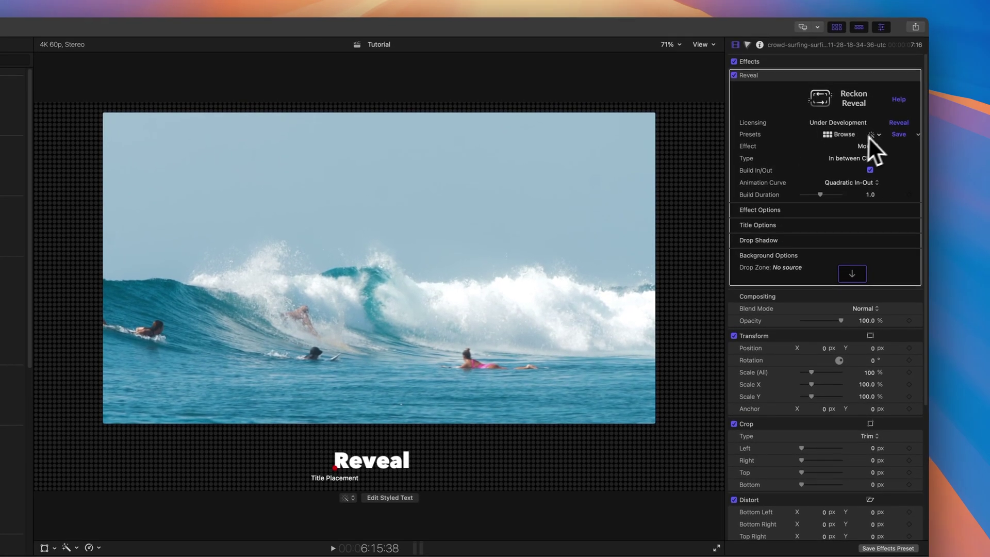
# Apply the 03-02 door preset to the surfing clip and make its Reveal background transparent
pyautogui.click(870, 131)
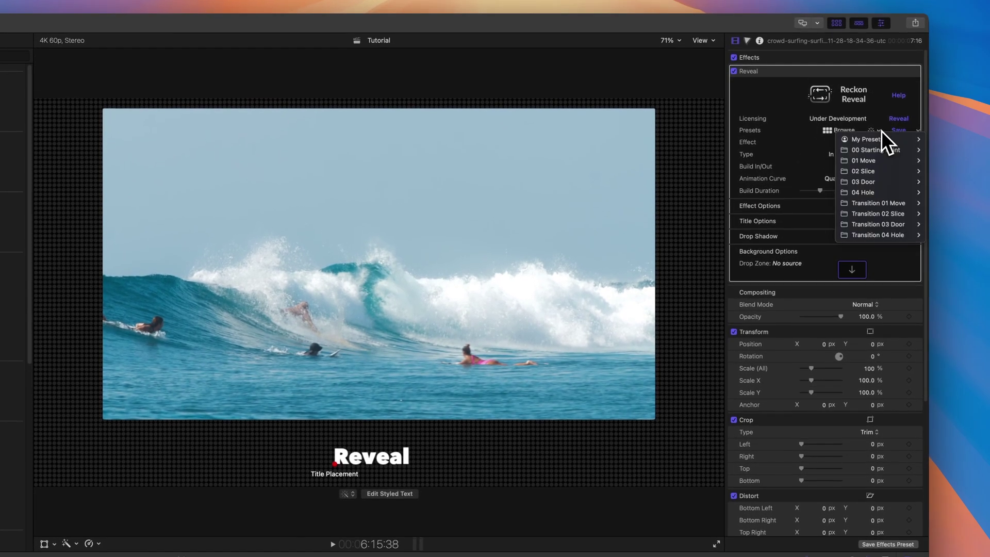
pyautogui.moveTo(863, 181)
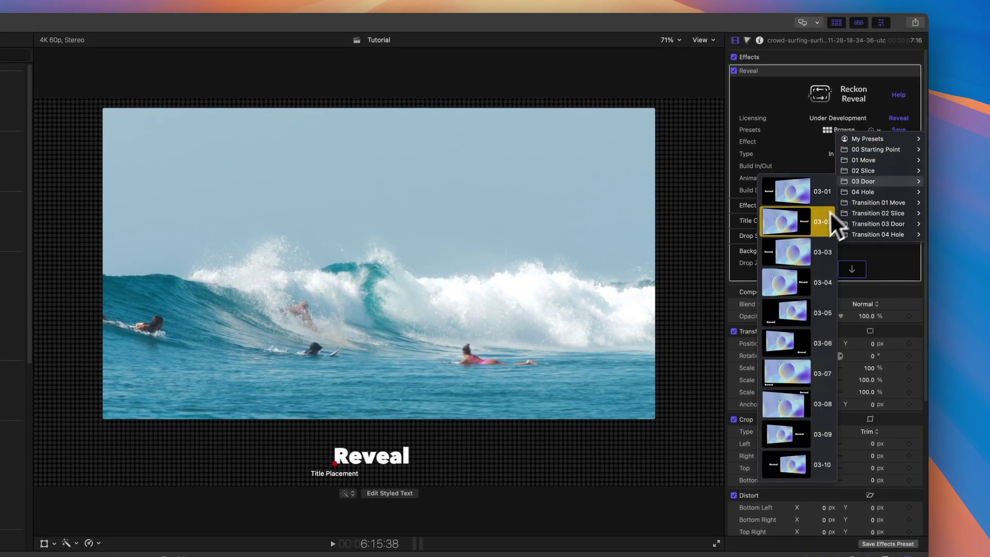
pyautogui.click(818, 227)
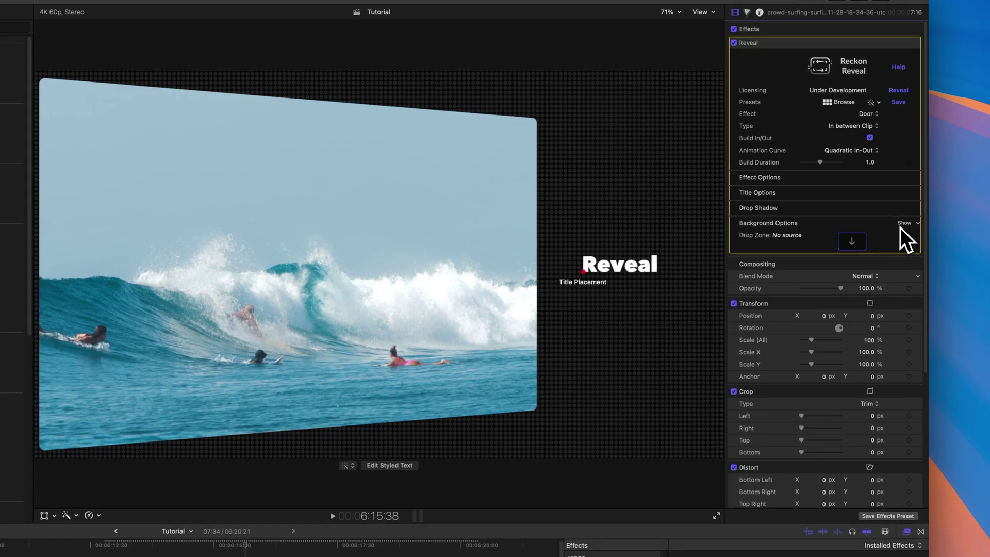
pyautogui.click(905, 224)
pyautogui.click(870, 234)
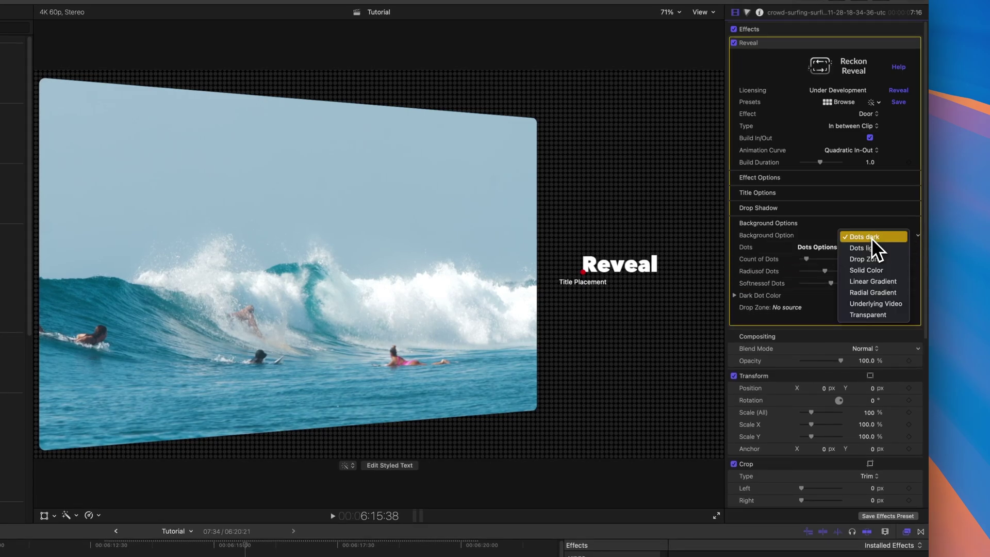
pyautogui.click(866, 314)
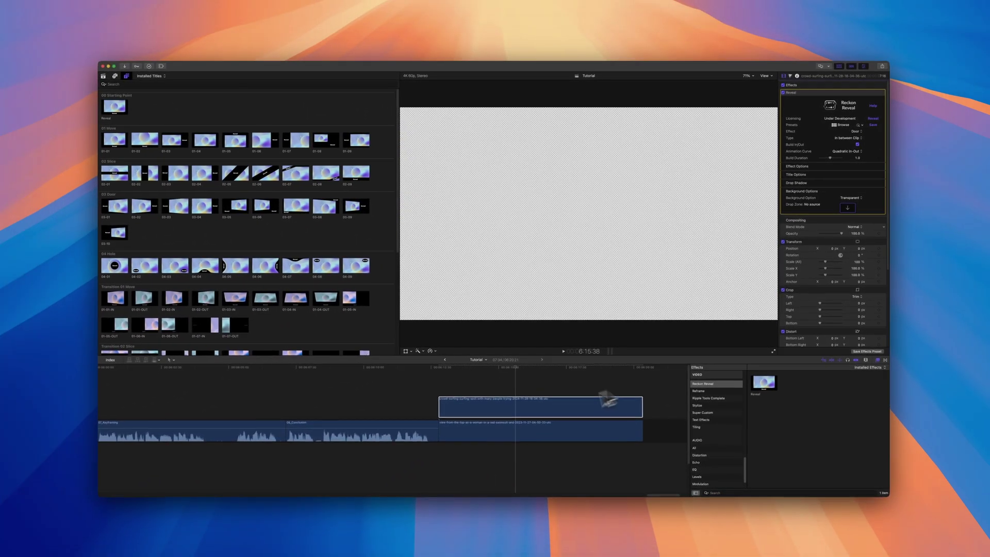
pyautogui.click(460, 384)
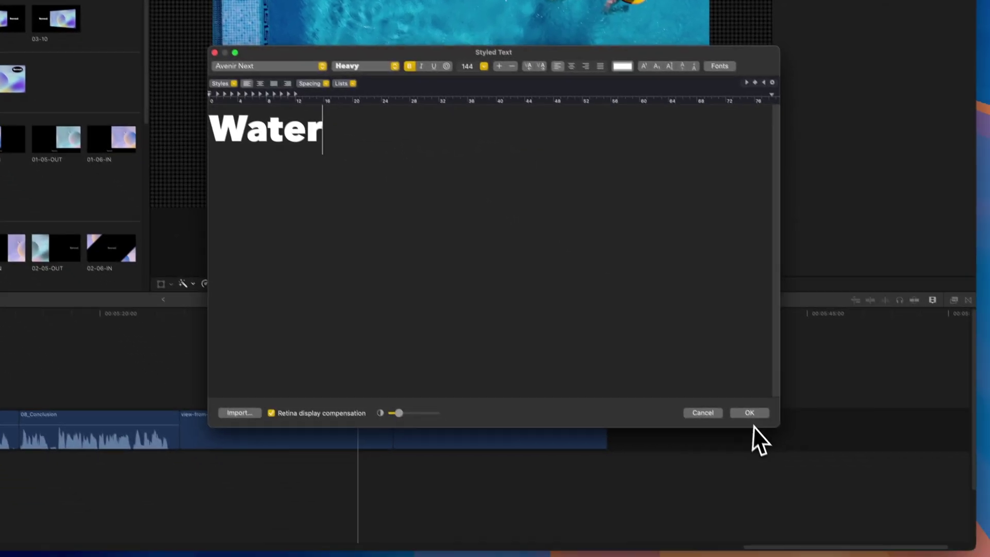
# Confirm the new title text in the styled text editor
pyautogui.click(811, 487)
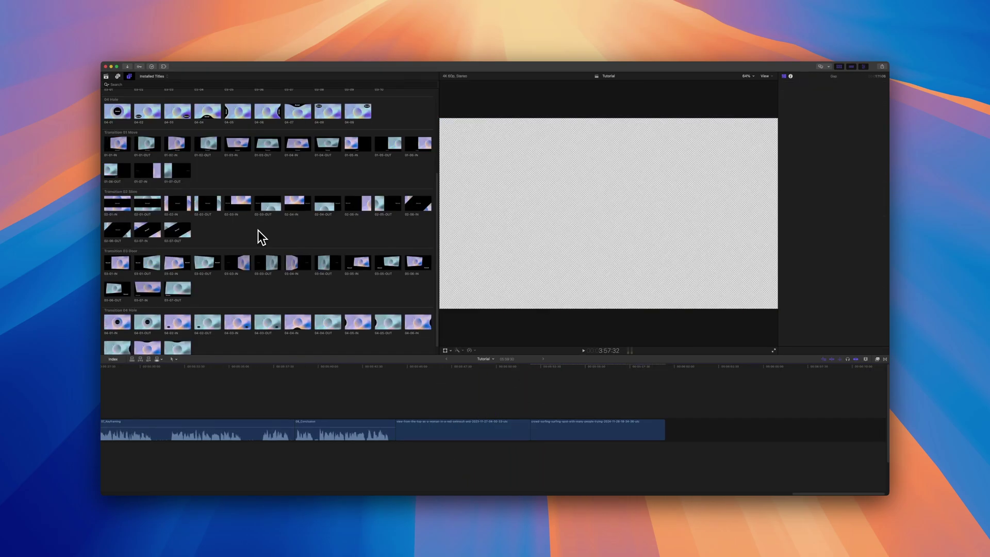
pyautogui.scroll(-2, 174, 173)
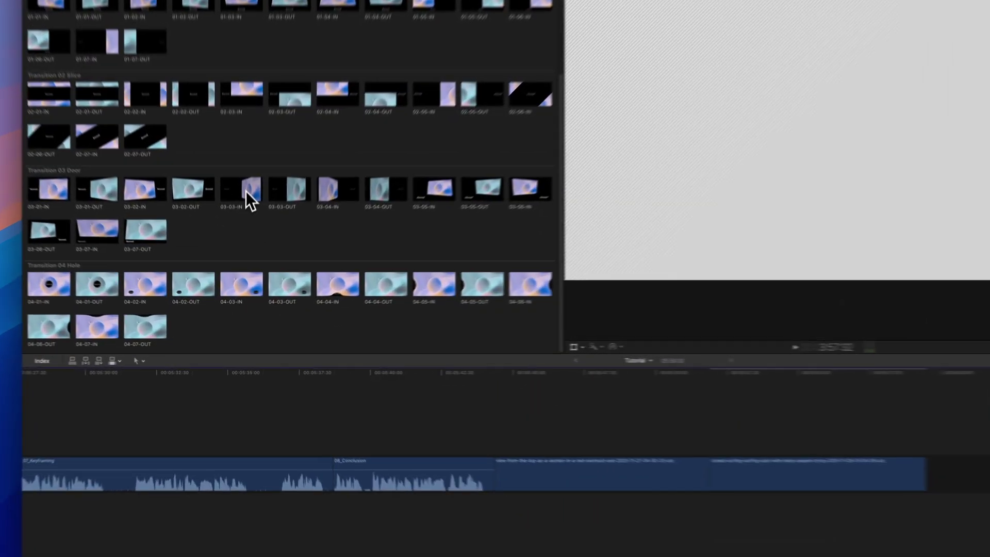
# Add the 03-03-IN and 03-03-OUT titles at the pool-to-surfing cut and play back the transition
pyautogui.moveTo(208, 291); pyautogui.dragTo(649, 410)
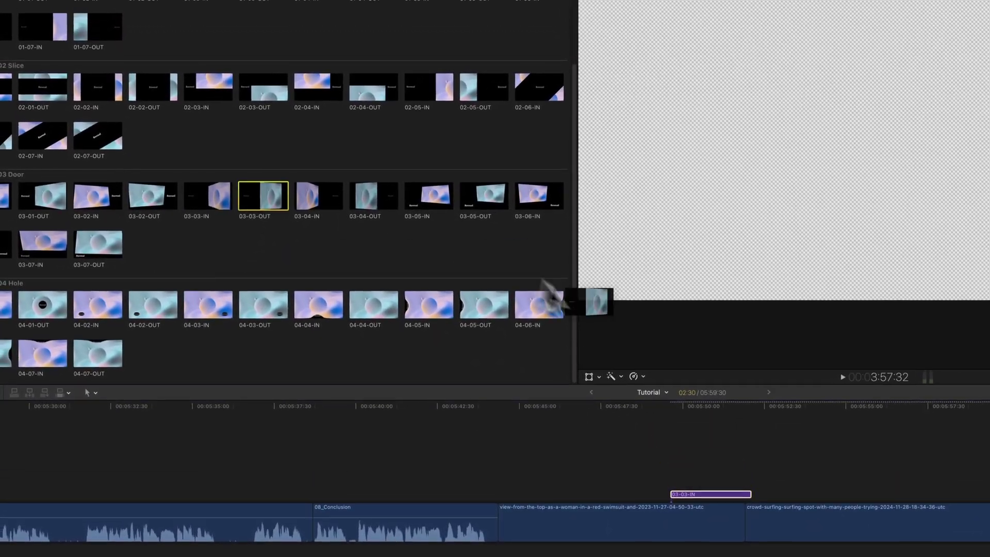
pyautogui.moveTo(188, 130); pyautogui.dragTo(542, 333)
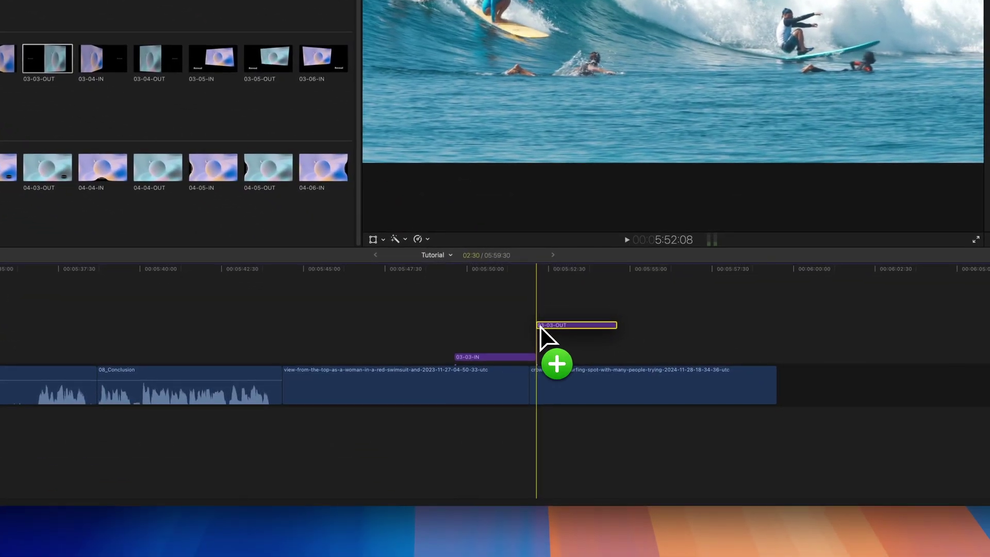
pyautogui.press('space')
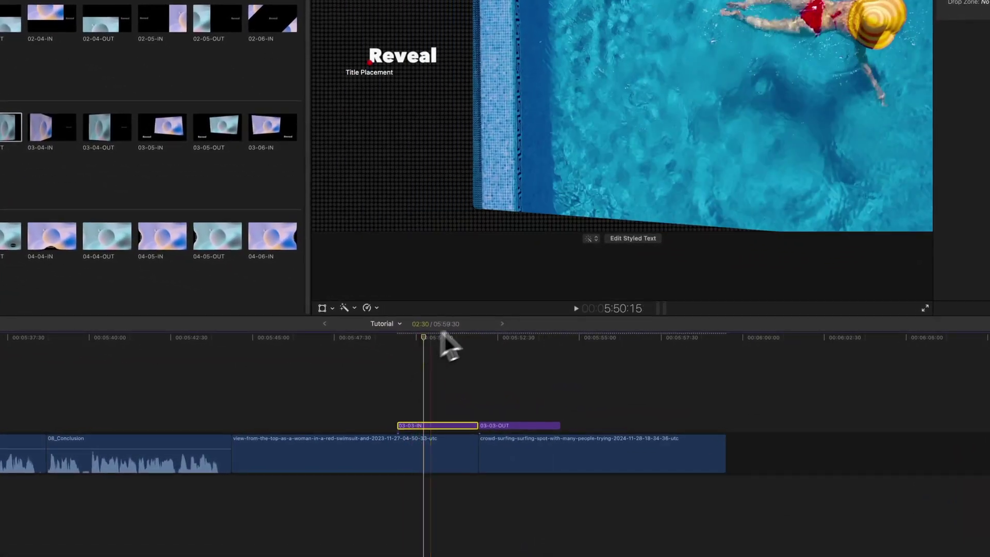
# Set the first Reveal title to 'Topic 1 ...' and the second title over the surfing clip to 'Topic 2'
pyautogui.hotkey('ctrl', 'a')
pyautogui.write('Topic')
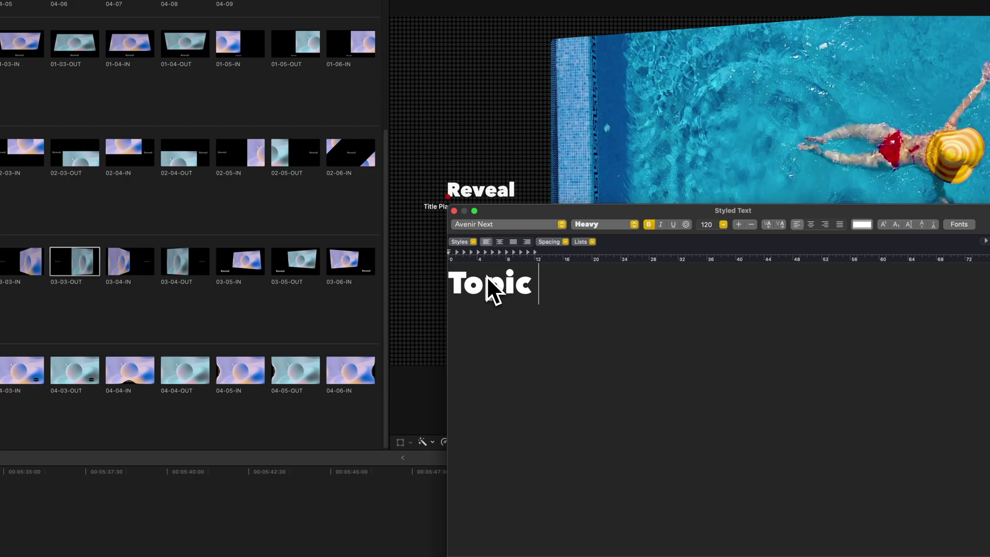
pyautogui.write(' 1 ...')
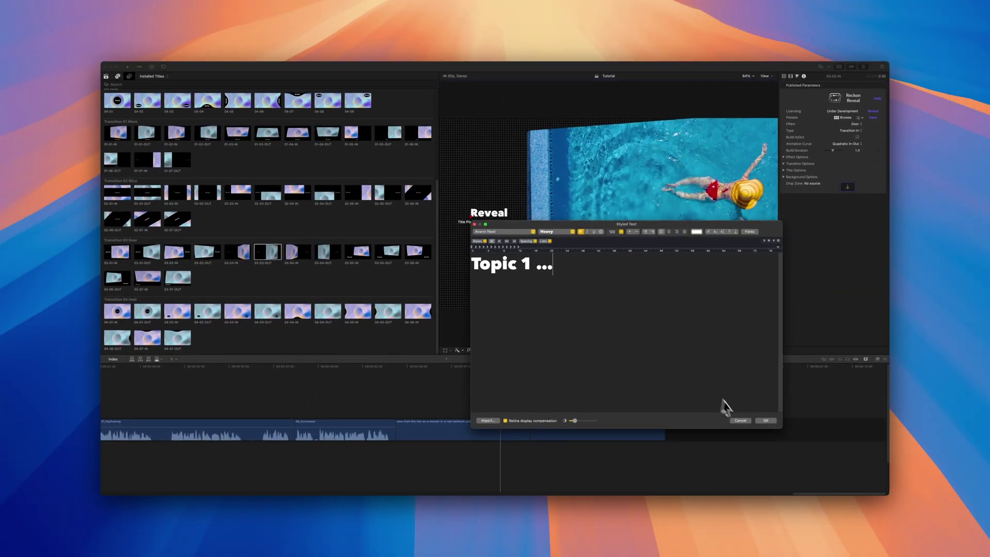
pyautogui.click(766, 421)
pyautogui.click(429, 425)
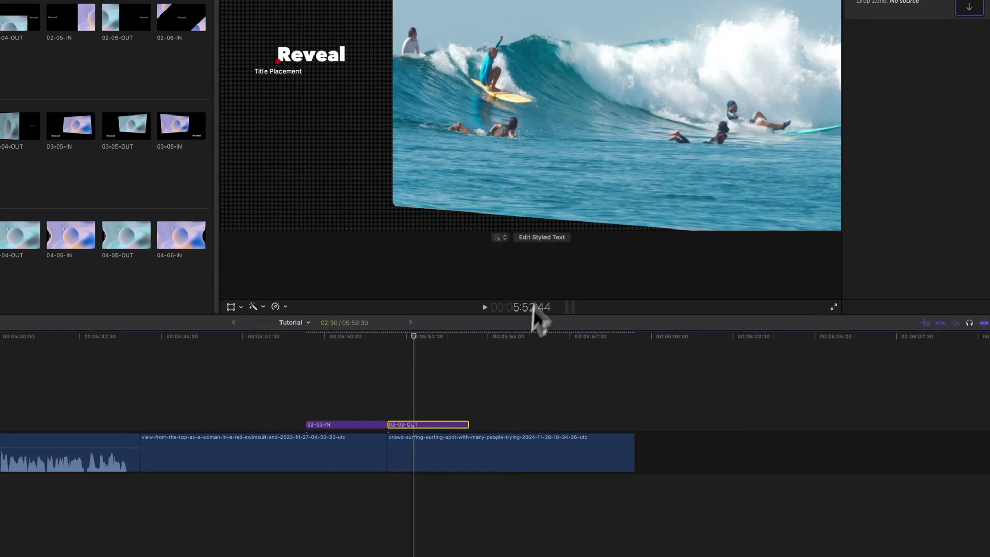
pyautogui.click(542, 237)
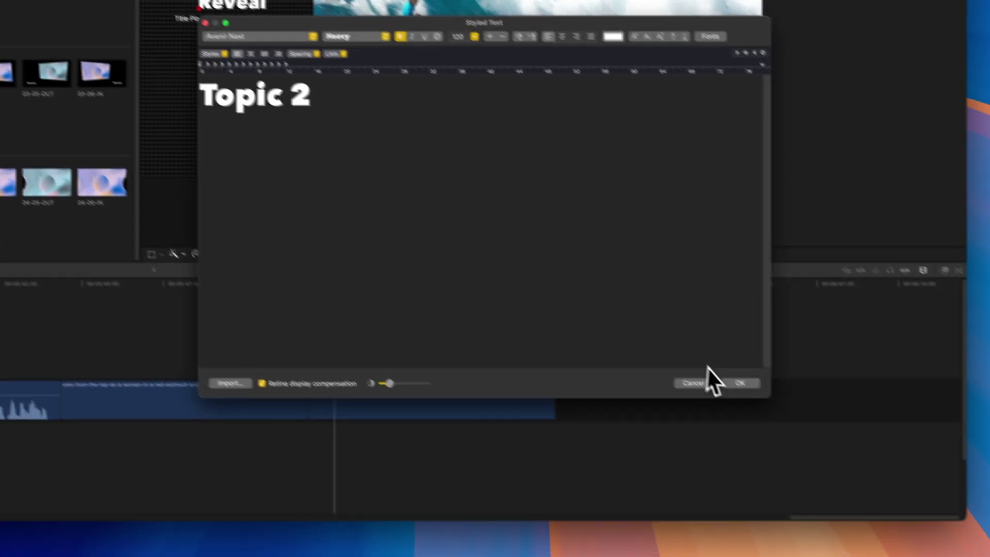
pyautogui.click(819, 436)
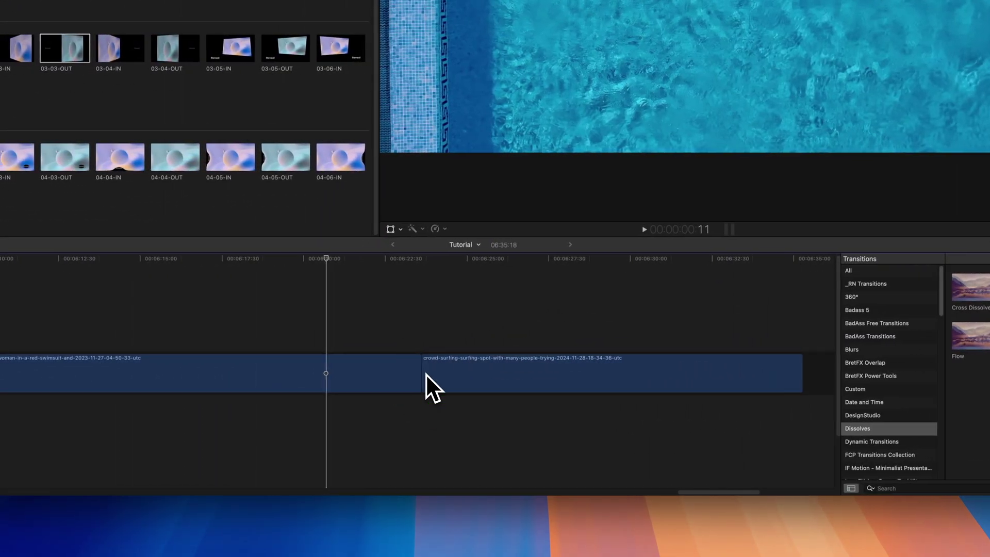
# Add a dissolve at the clip cut despite short media, then remove it again
pyautogui.click(426, 374)
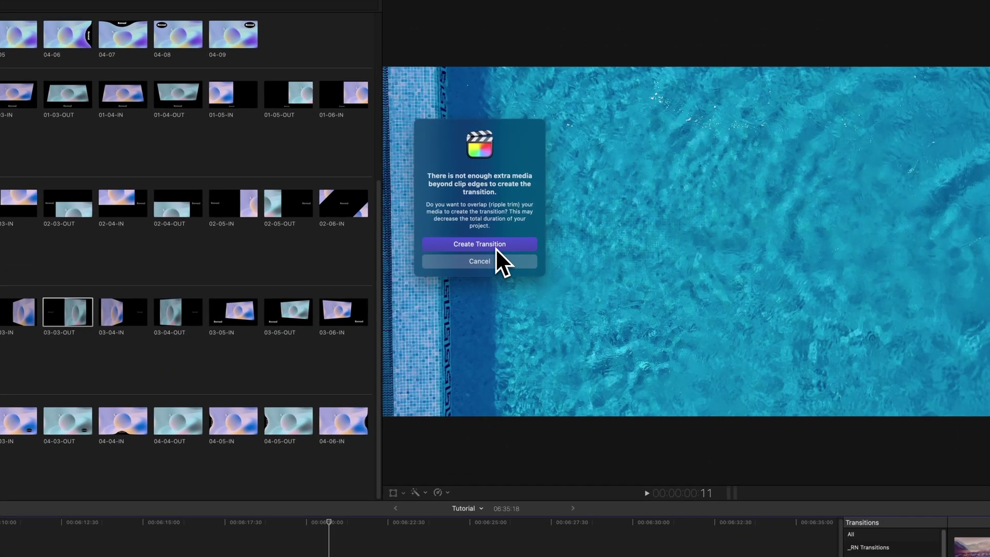
pyautogui.click(496, 249)
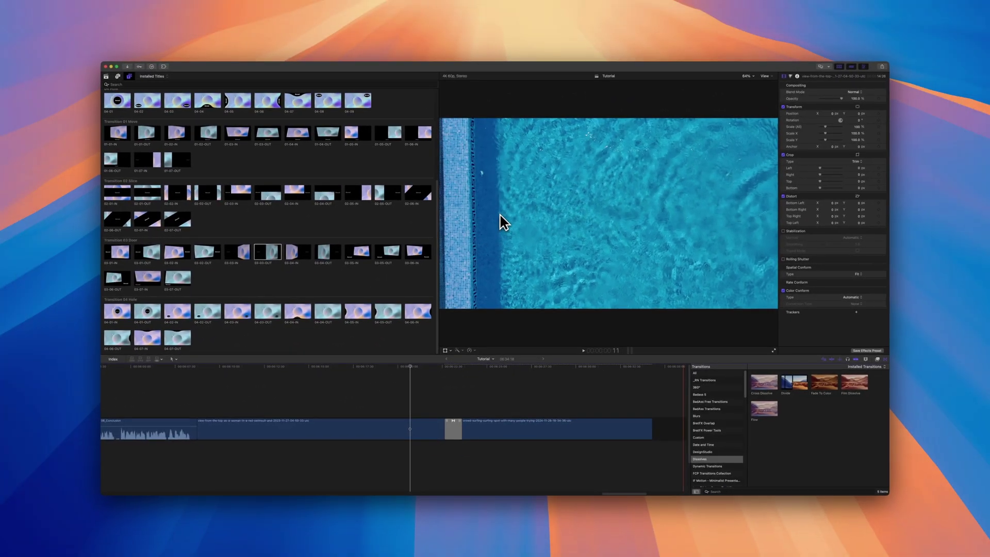
pyautogui.click(454, 428)
pyautogui.press('Delete')
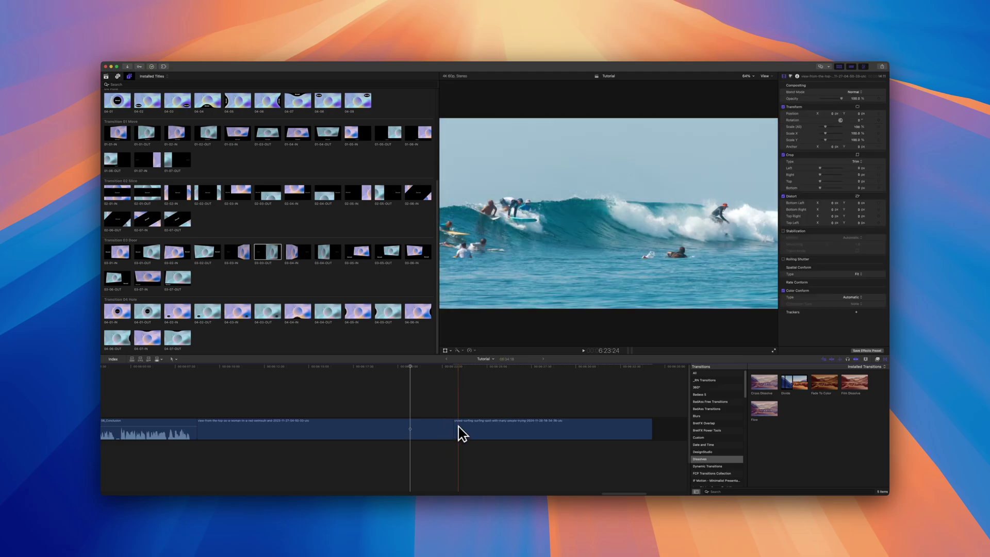
# Place the hole-style 04-01-IN and 04-01-OUT Reveal titles over the cut and add a transition there
pyautogui.moveTo(280, 285); pyautogui.dragTo(411, 409)
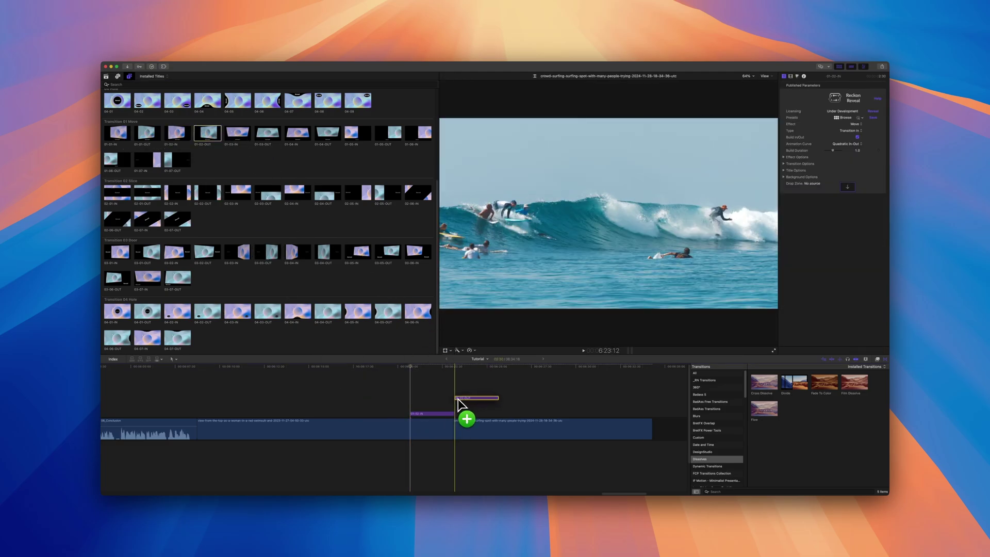
pyautogui.moveTo(422, 317); pyautogui.dragTo(465, 414)
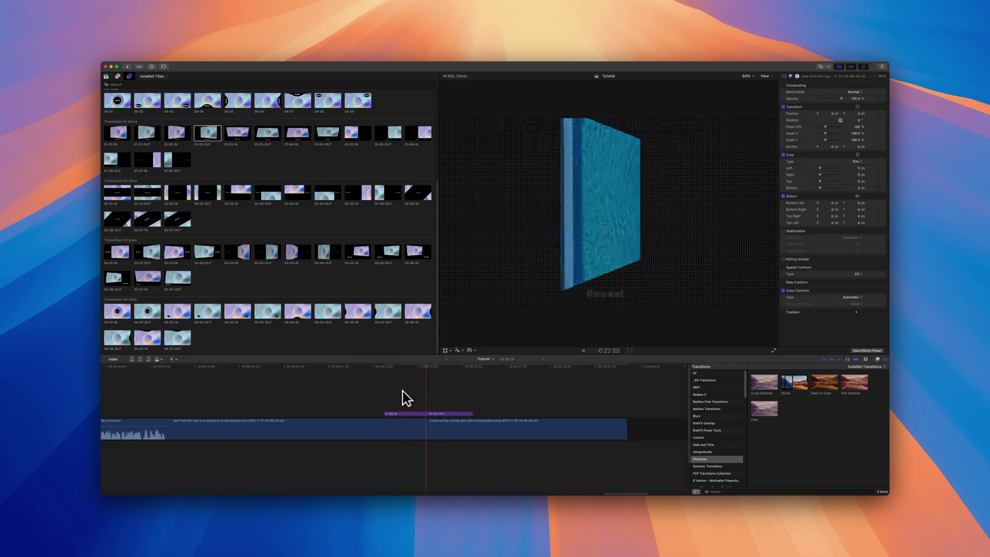
pyautogui.press('space')
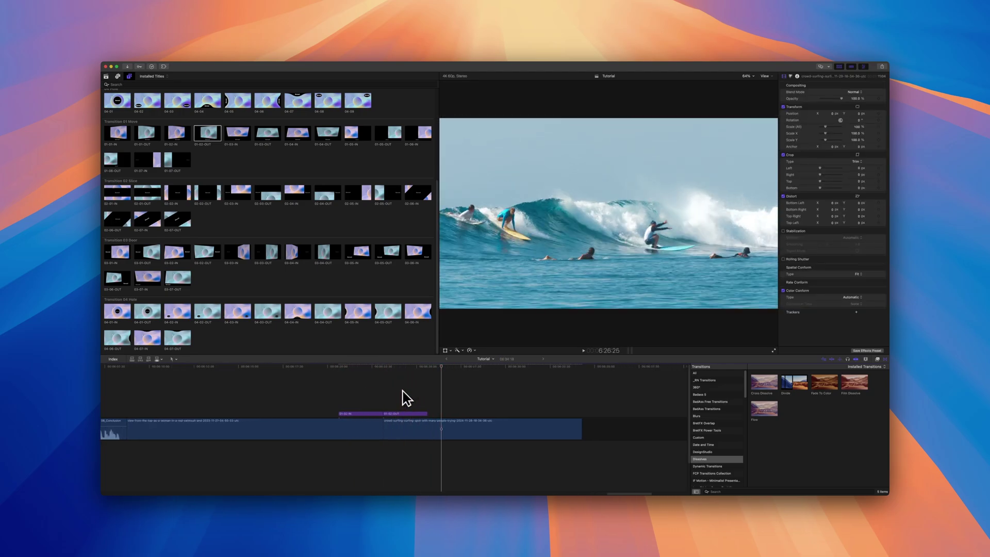
pyautogui.moveTo(402, 410); pyautogui.dragTo(340, 412)
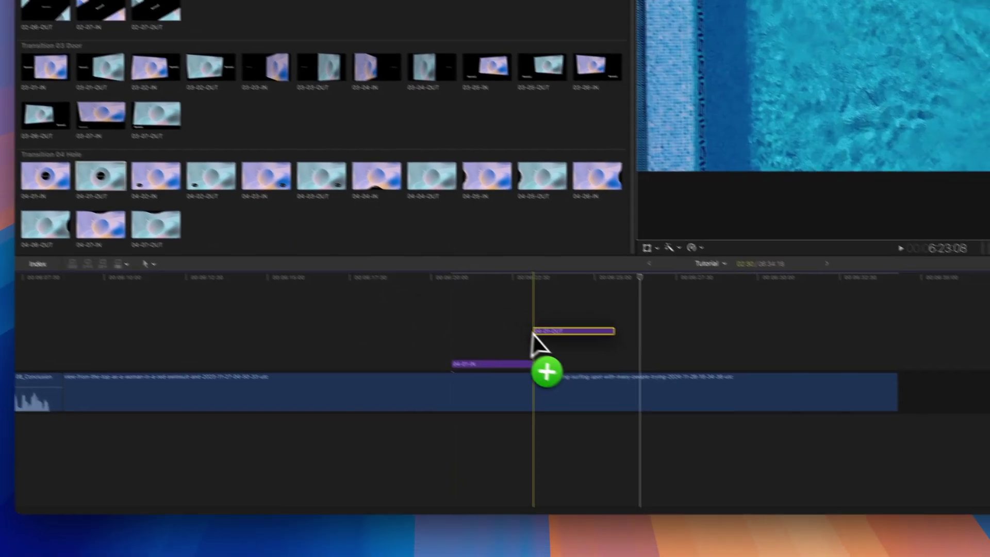
pyautogui.moveTo(147, 205); pyautogui.dragTo(534, 340)
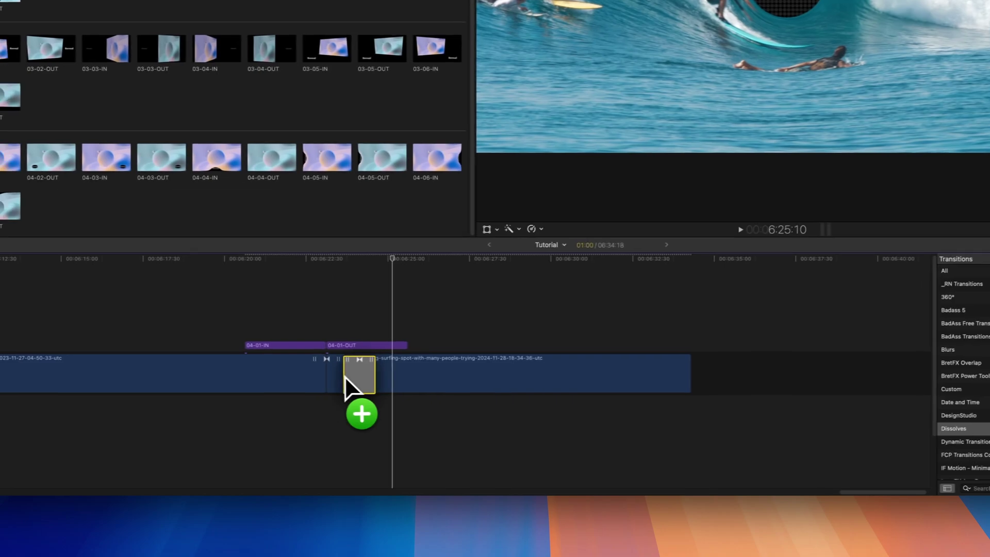
pyautogui.moveTo(344, 376); pyautogui.dragTo(390, 321)
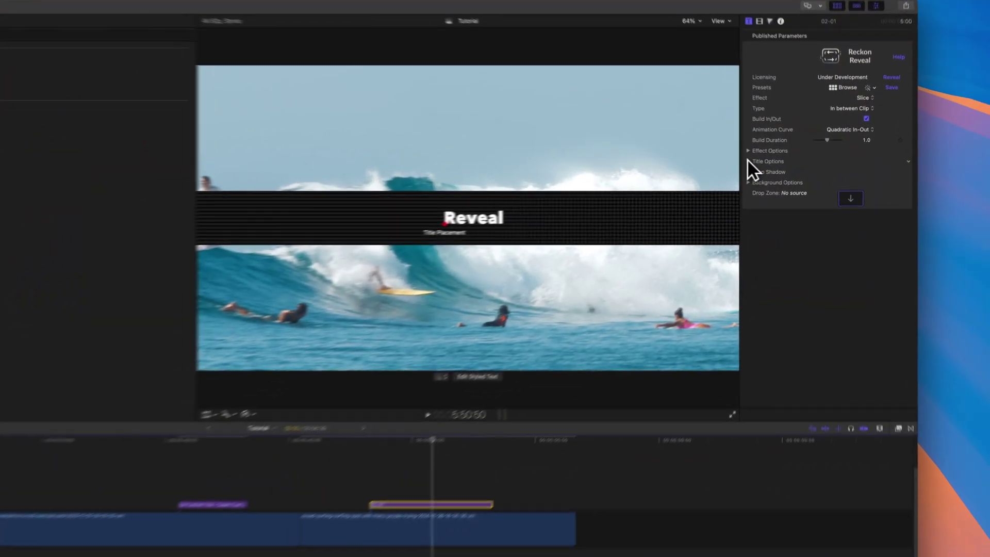
# Show the Reveal title options, move My Custom Title over the 02-01 title and preview the result
pyautogui.click(784, 156)
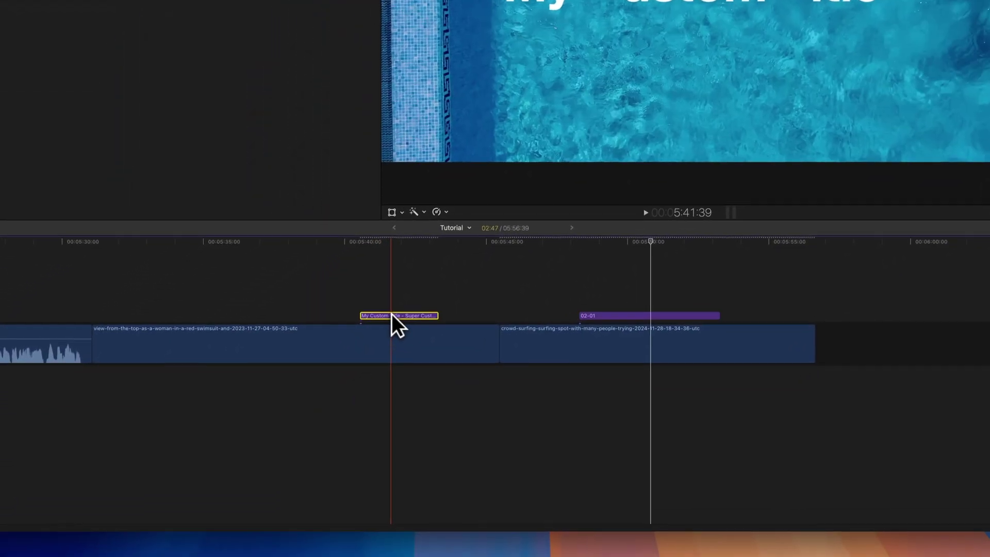
pyautogui.moveTo(391, 314)
pyautogui.mouseDown()
pyautogui.moveTo(647, 293)
pyautogui.moveTo(638, 335)
pyautogui.mouseUp()
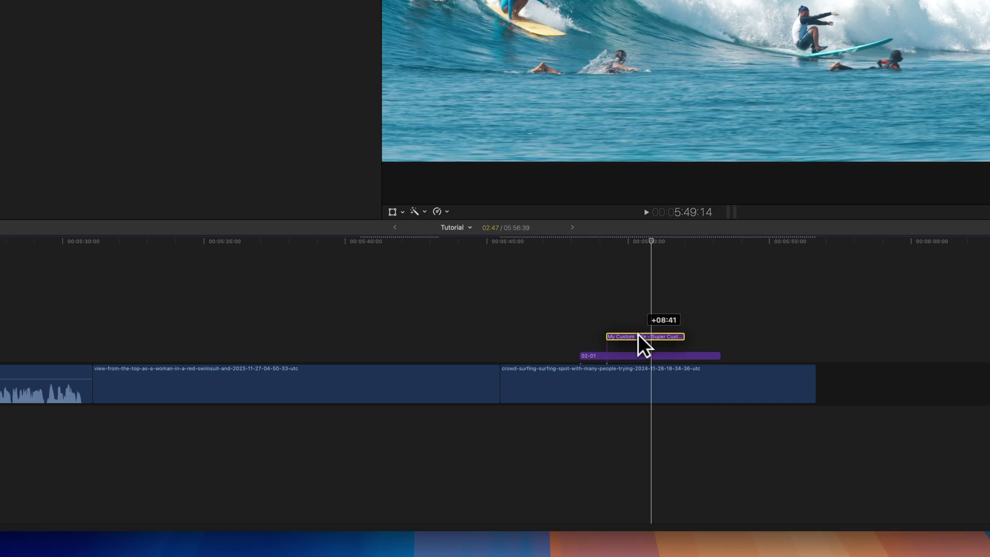
pyautogui.press('space')
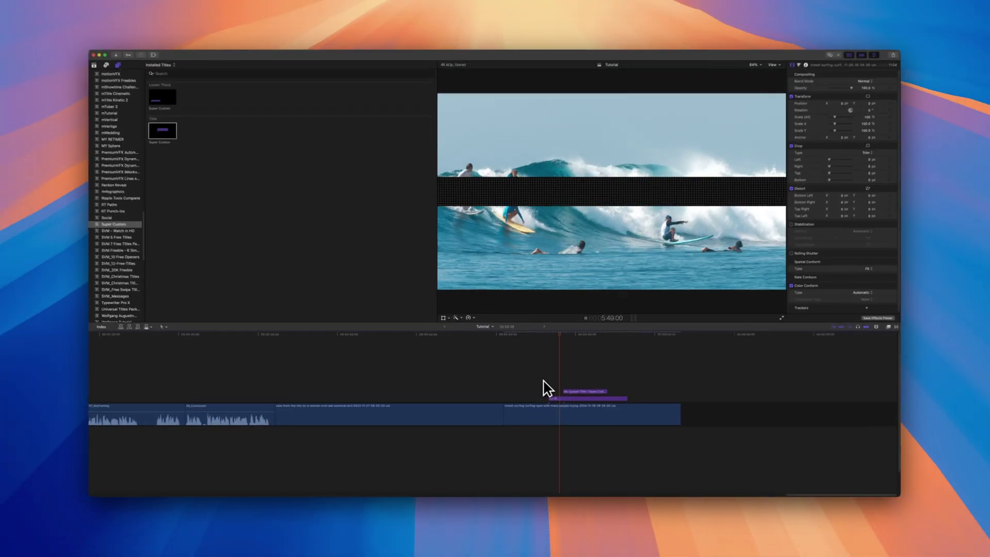
pyautogui.press('space')
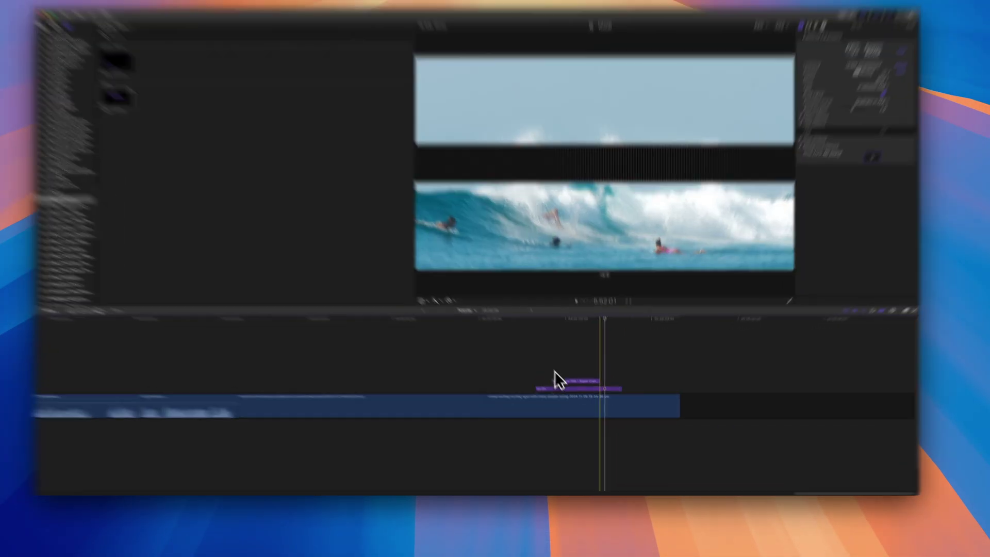
pyautogui.click(602, 394)
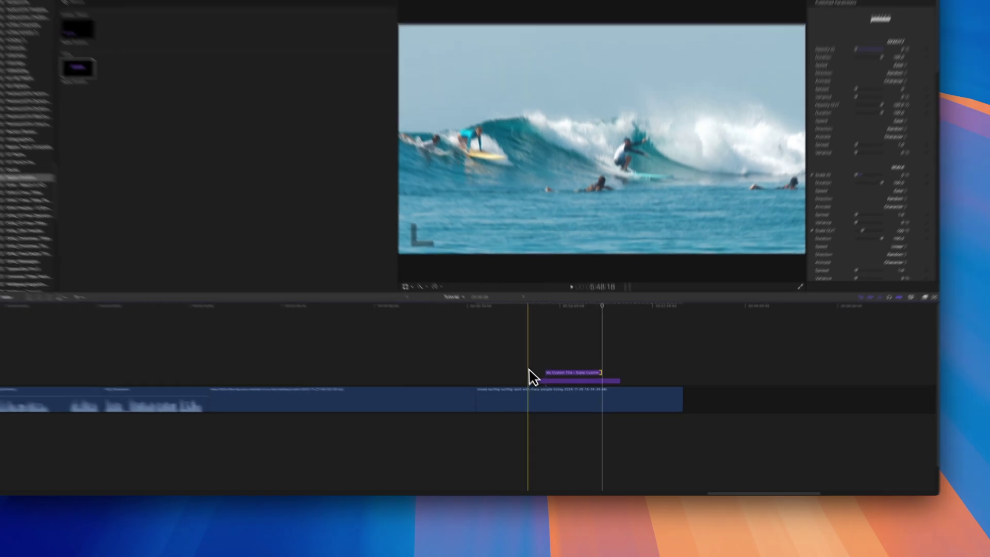
pyautogui.press('space')
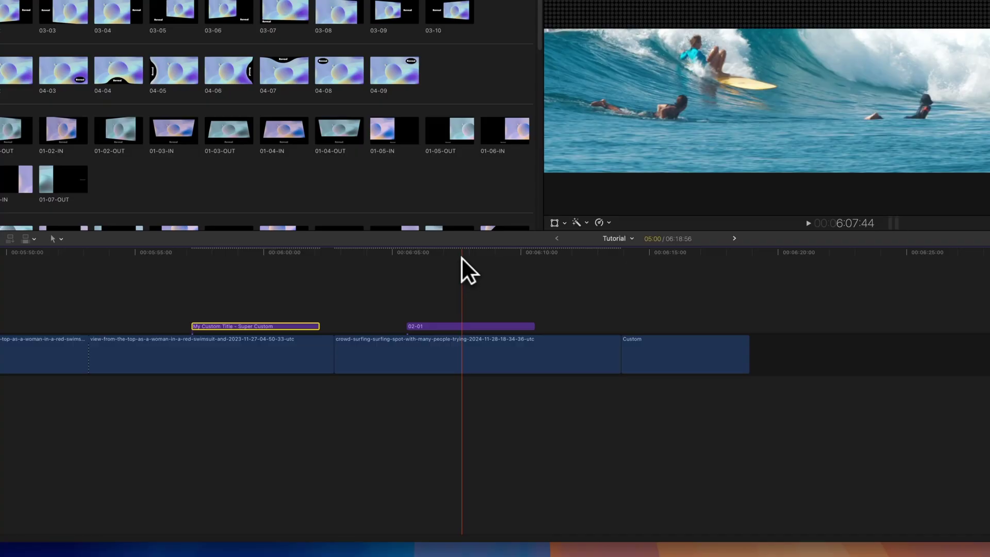
# Combine My Custom Title and the Custom clip into the compound clip Custom Title with Background
pyautogui.click(271, 329)
pyautogui.moveTo(273, 329); pyautogui.dragTo(523, 379)
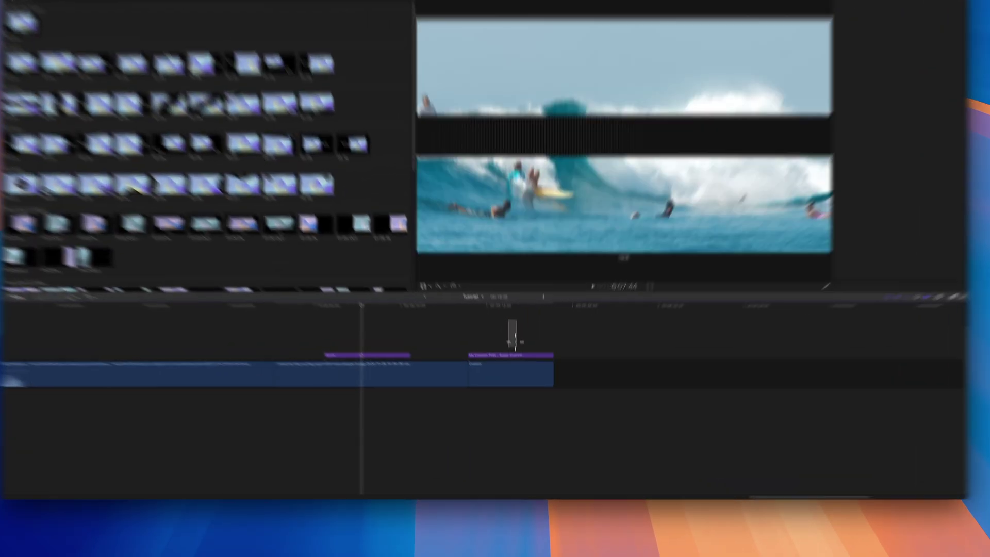
pyautogui.keyDown('super'); pyautogui.click(515, 395); pyautogui.keyUp('super')
pyautogui.rightClick(515, 395)
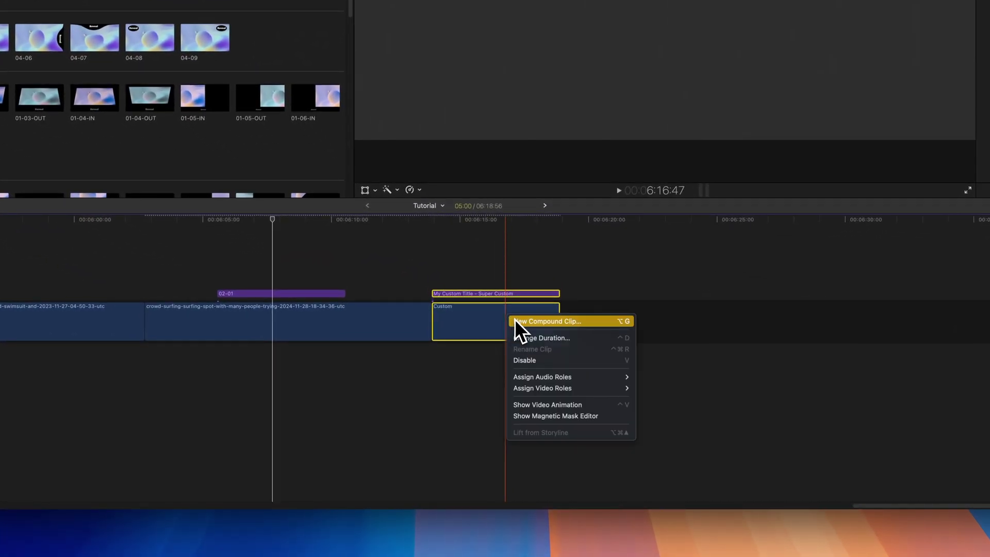
pyautogui.click(542, 322)
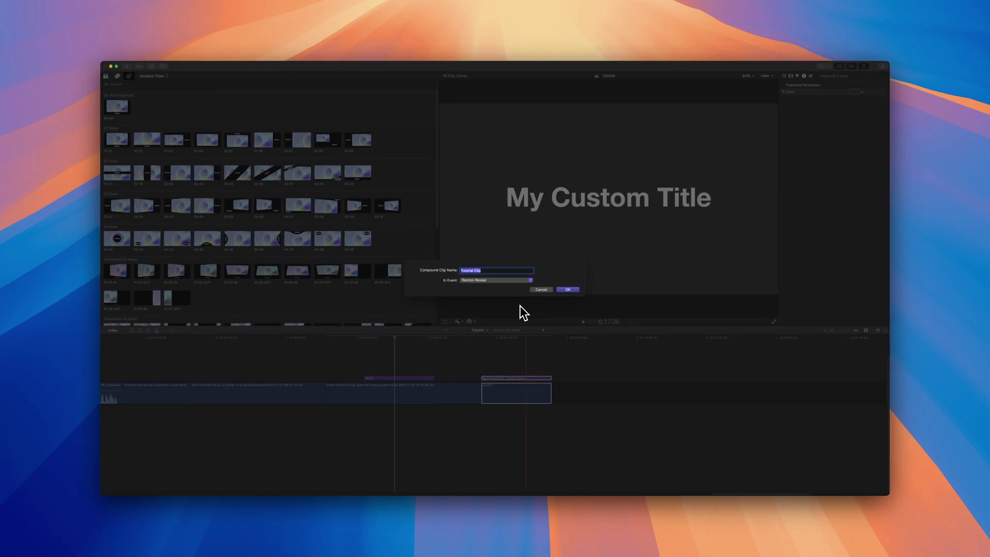
pyautogui.press('Return')
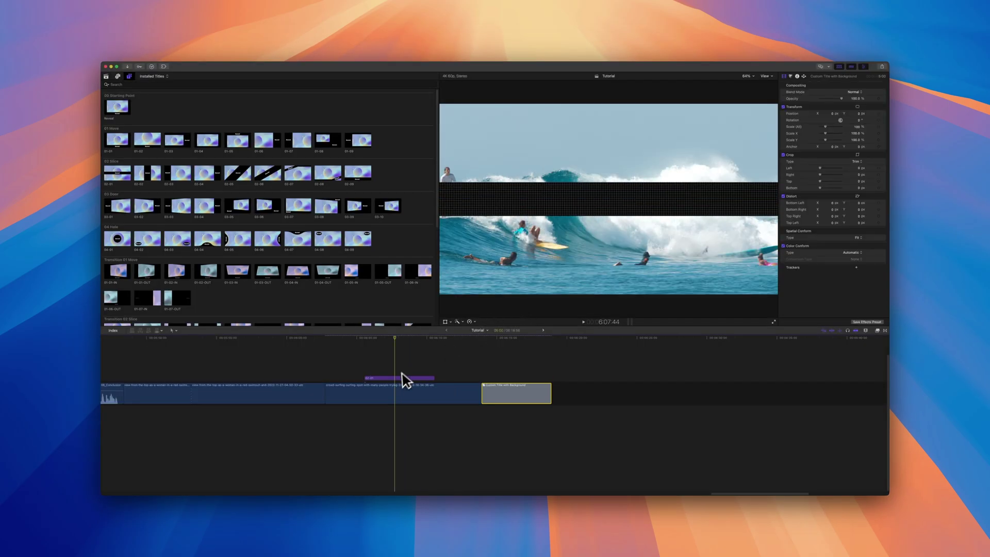
# Set the 02-01 Reveal title's background to a Drop Zone sourced from the compound clip and apply it
pyautogui.click(400, 379)
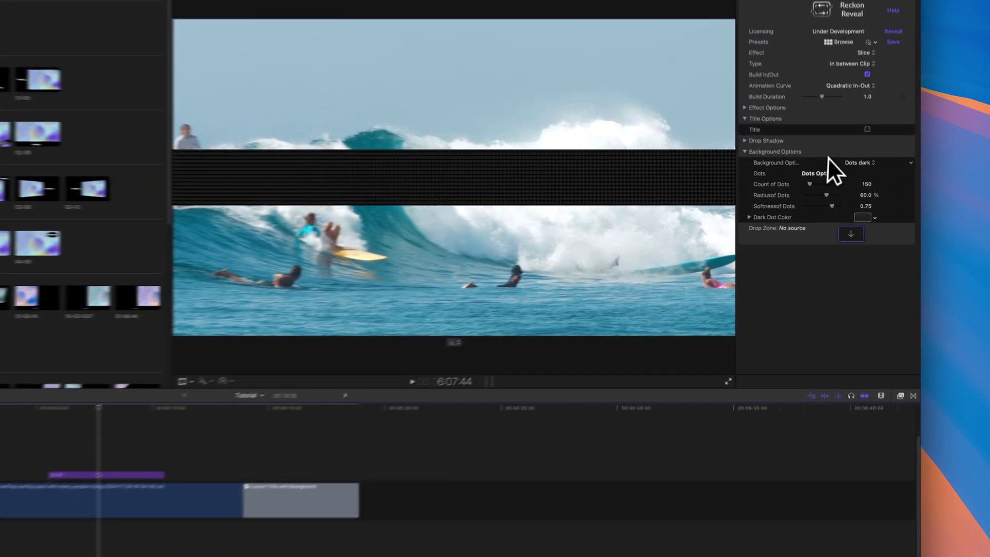
pyautogui.click(852, 155)
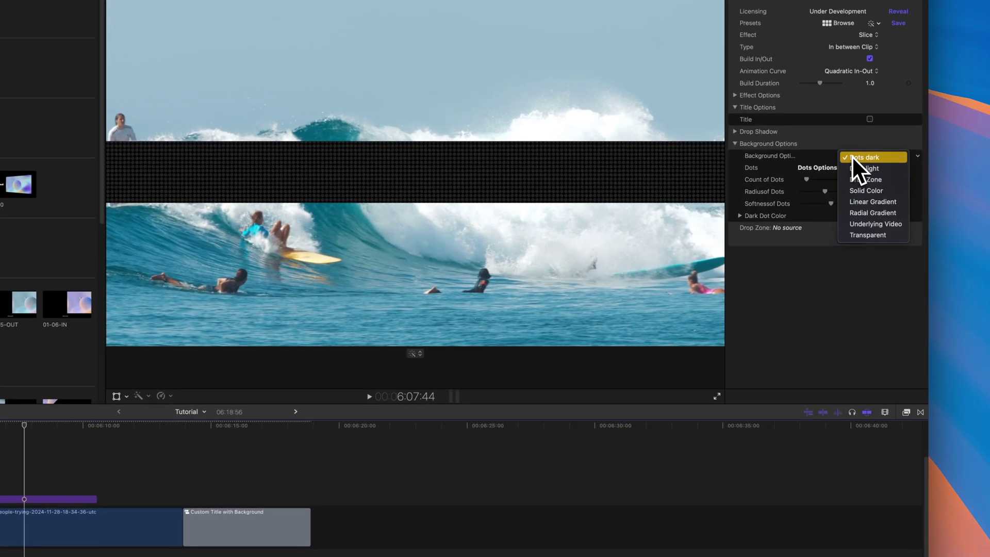
pyautogui.click(855, 166)
pyautogui.click(852, 233)
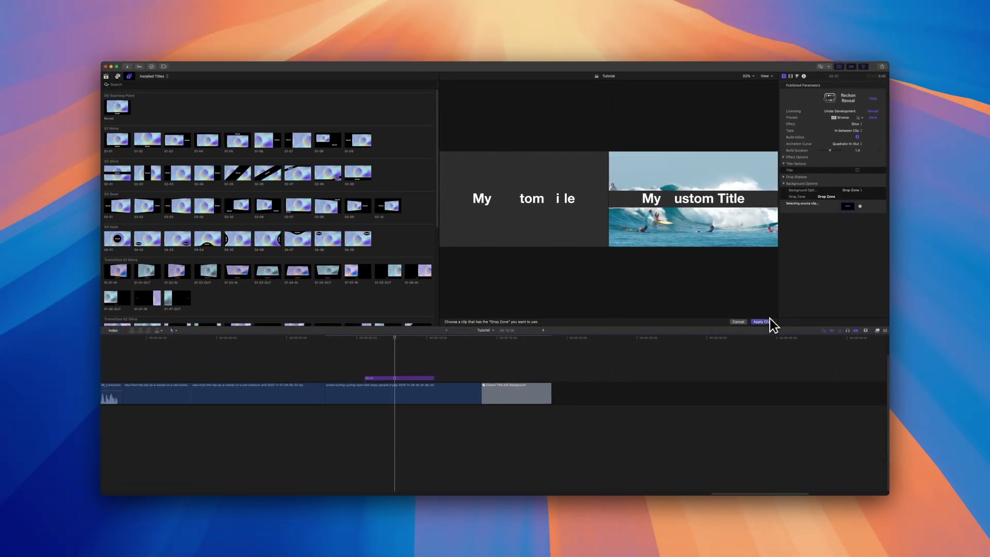
pyautogui.click(770, 318)
pyautogui.click(362, 364)
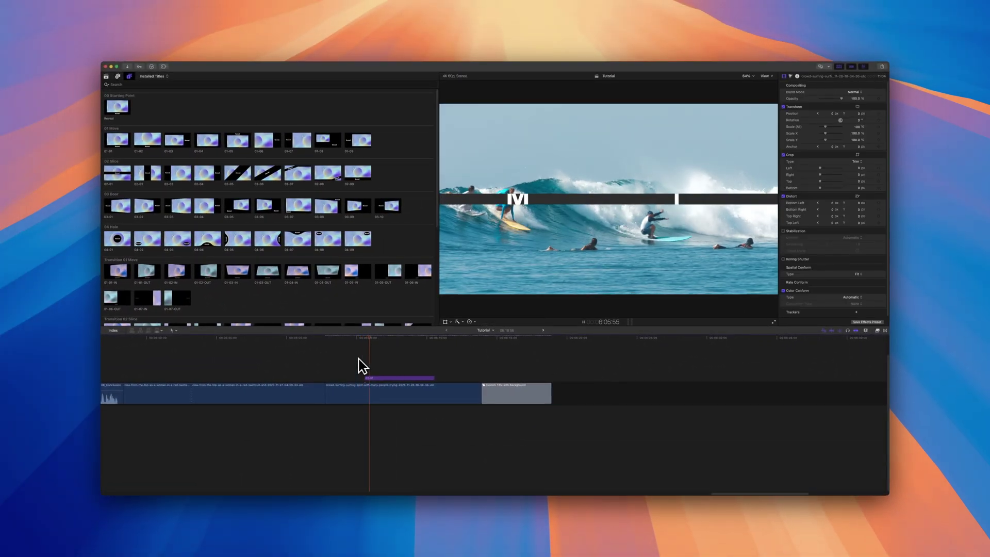